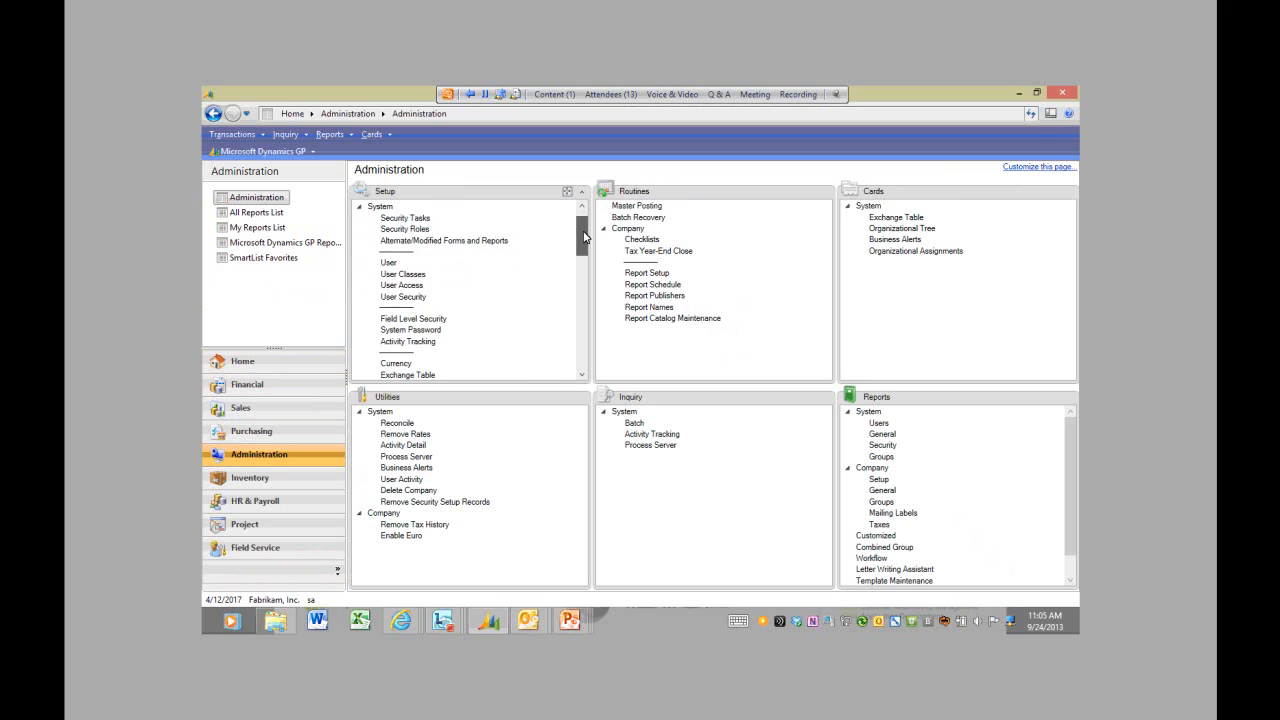
Step: Open Field Level Security from Administration setup and enter the access password
click(441, 270)
text(passw)
key(Return)
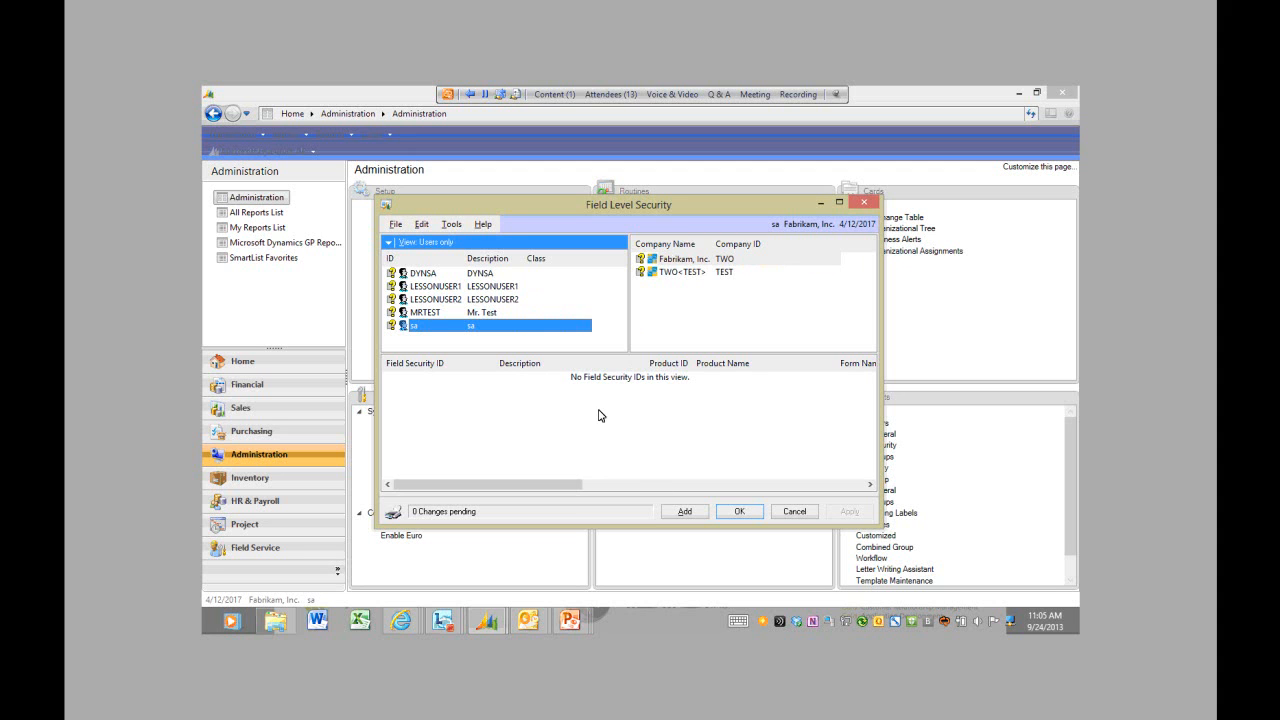
Step: Add field security ID PAYROLL with description 'Payroll' and look up its product
click(680, 511)
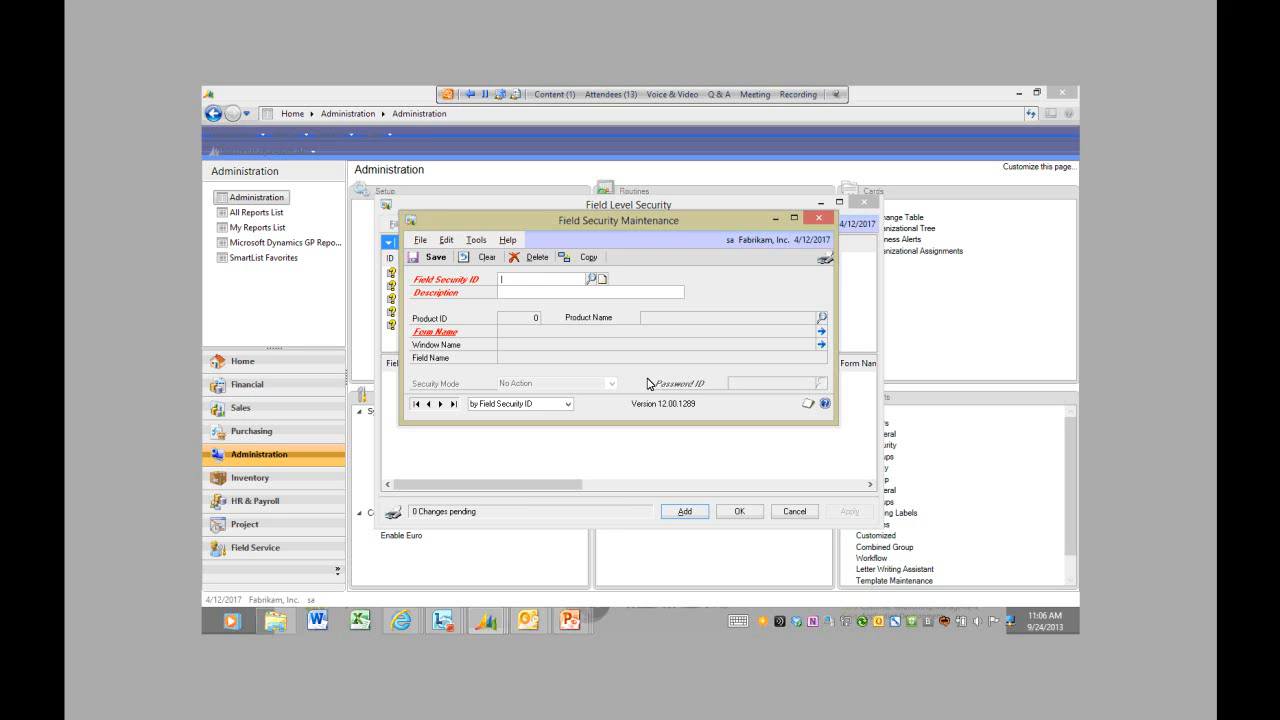
text(PAYROLL)
key(Tab)
text(Payroll)
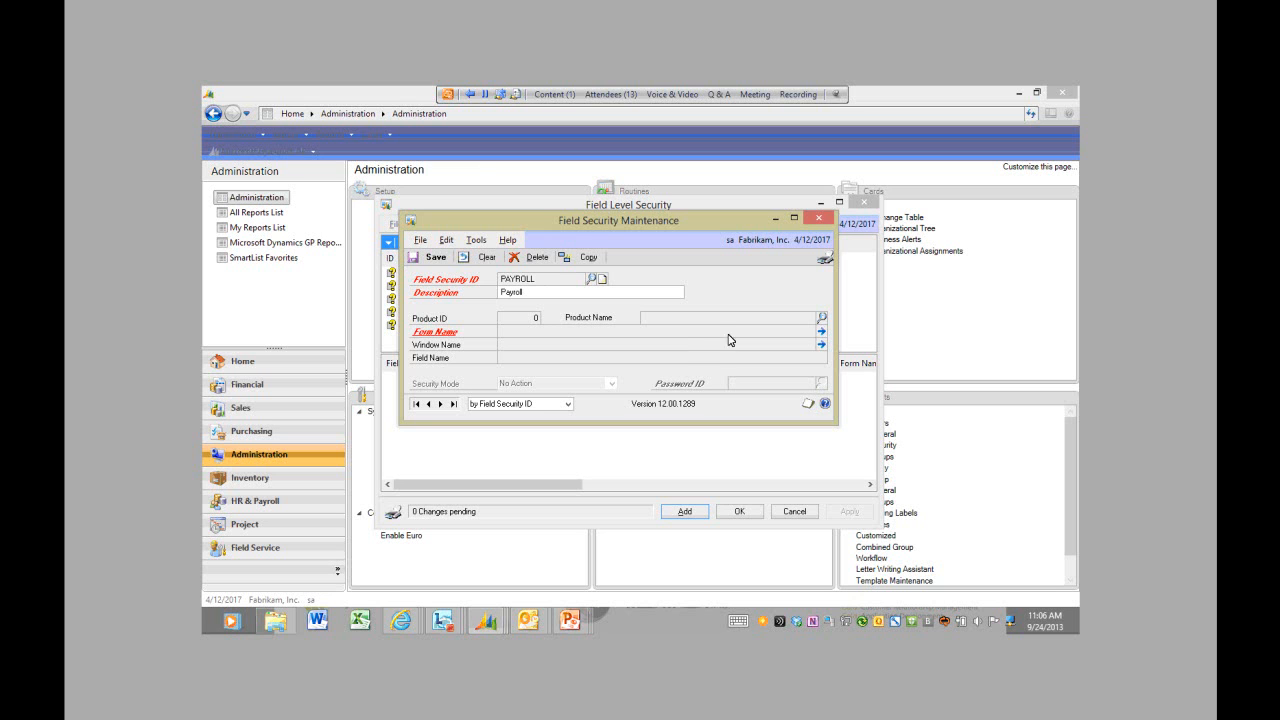
click(822, 318)
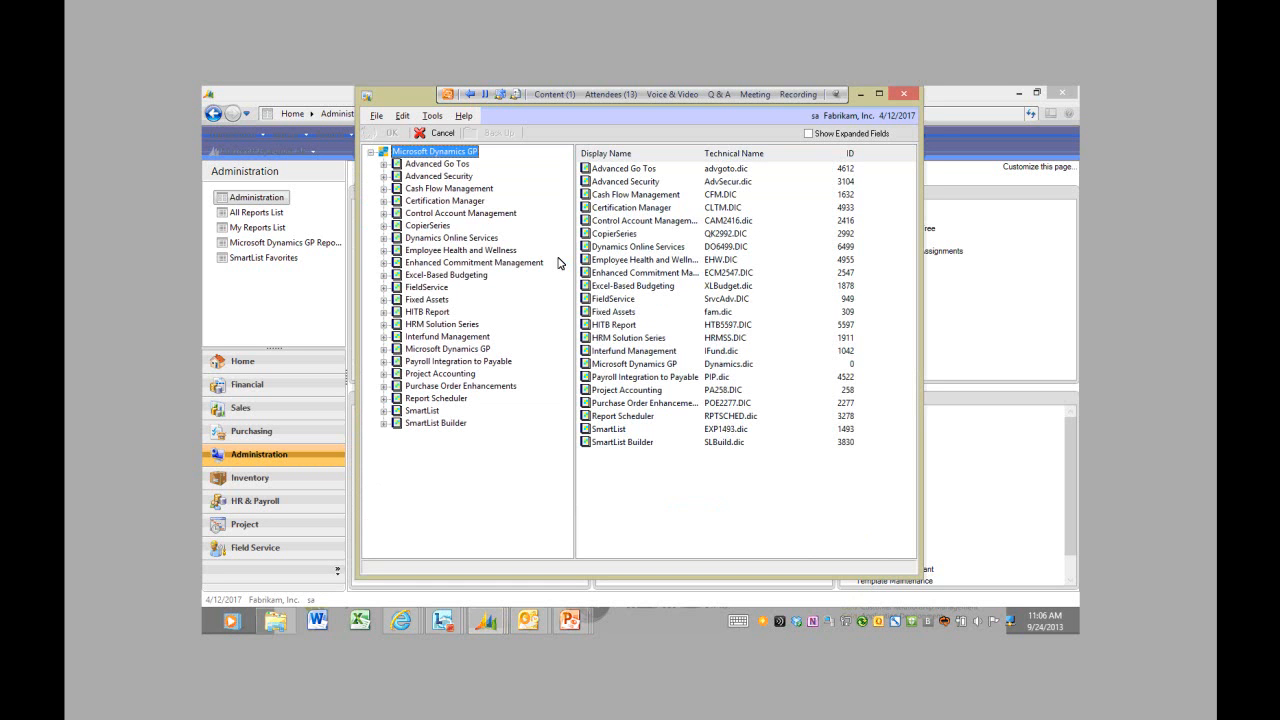
Step: Choose the main Build Payroll Checks window (UPR_Build_Check_File) under Microsoft Dynamics GP > Payroll as the secured resource
click(384, 351)
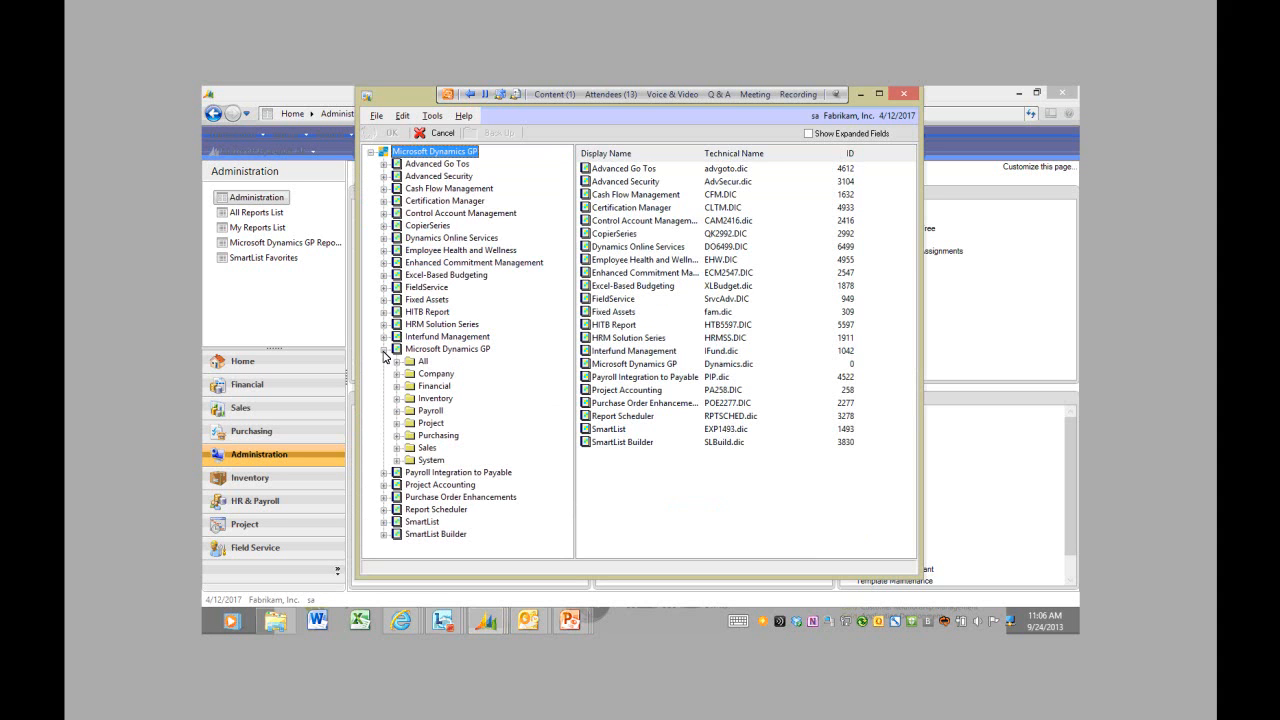
click(397, 412)
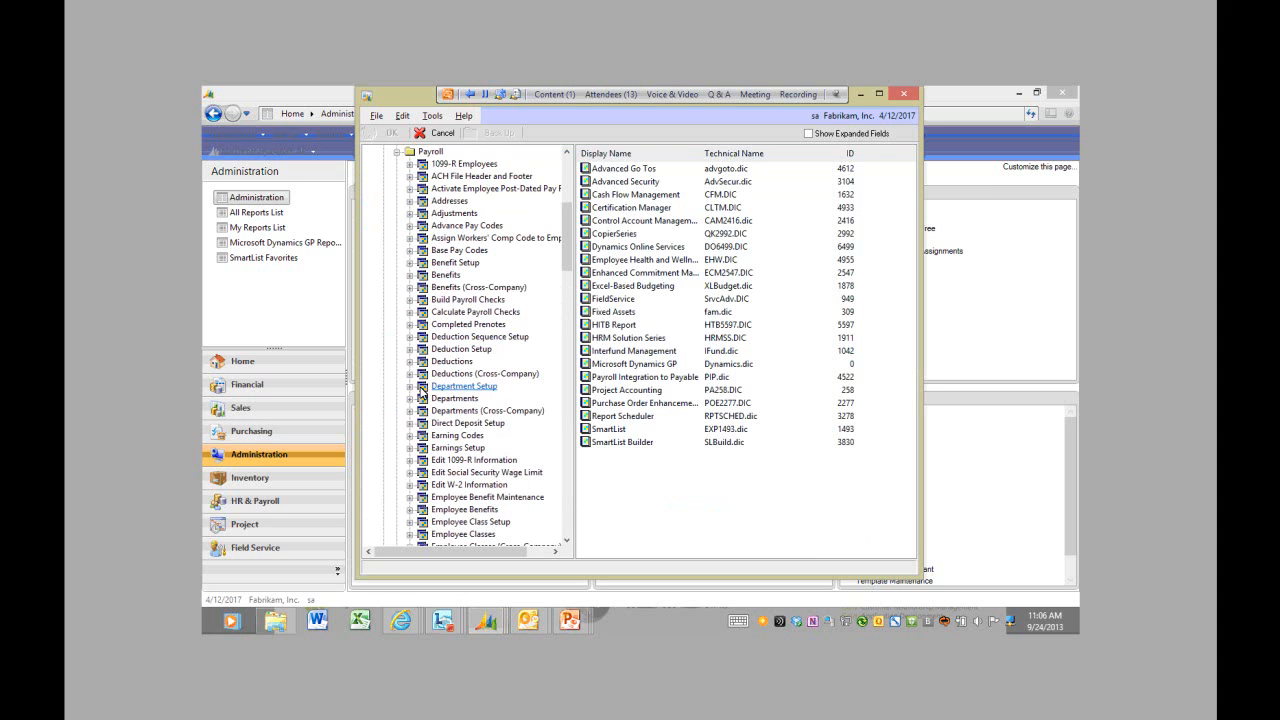
click(459, 304)
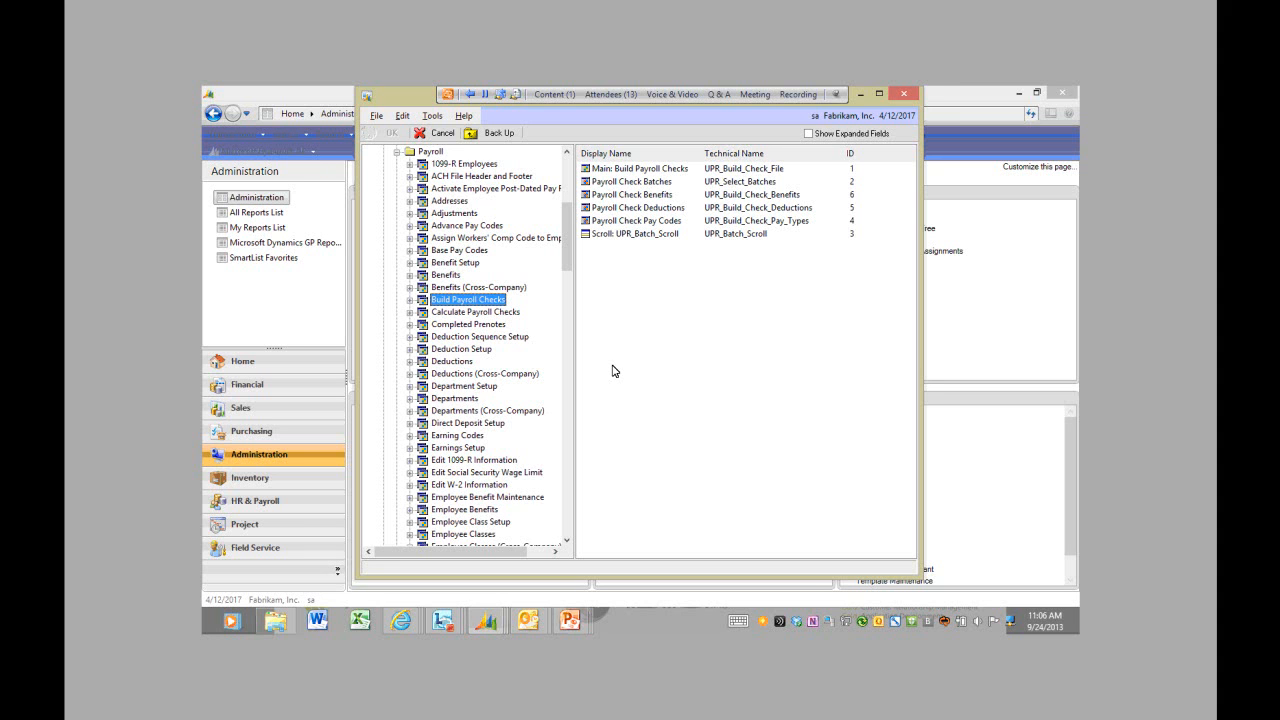
click(645, 172)
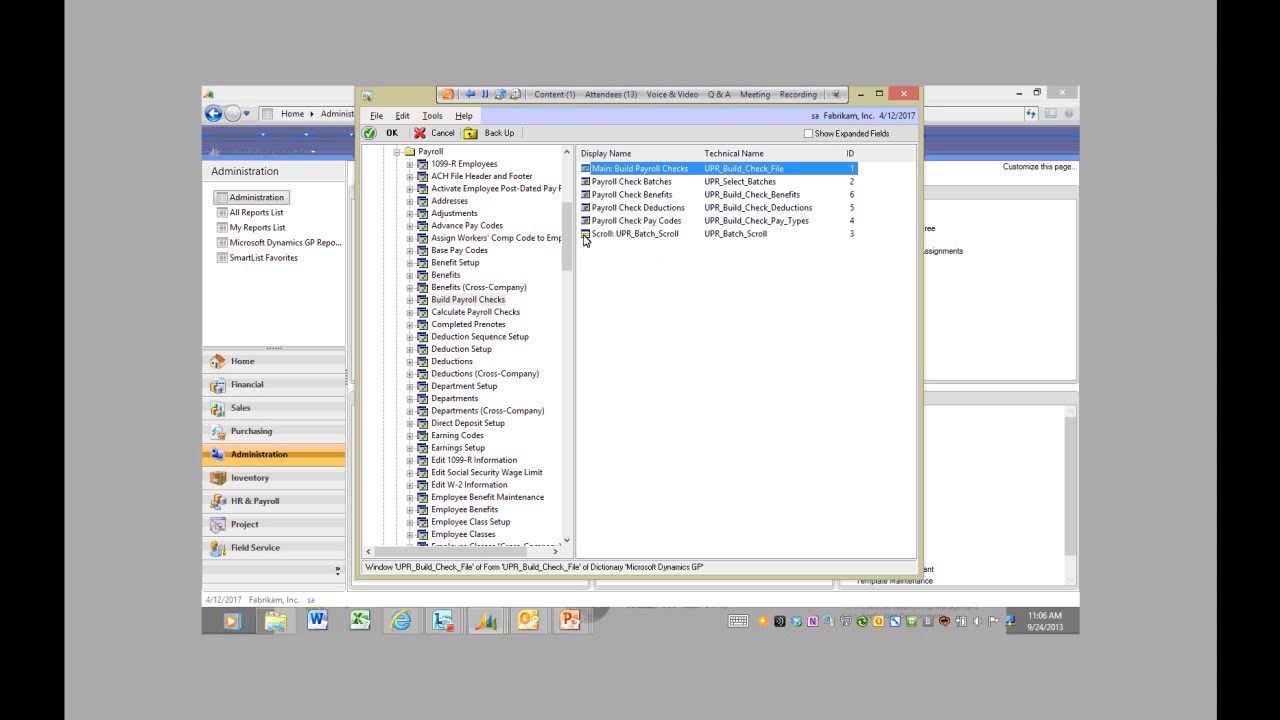
double_click(617, 172)
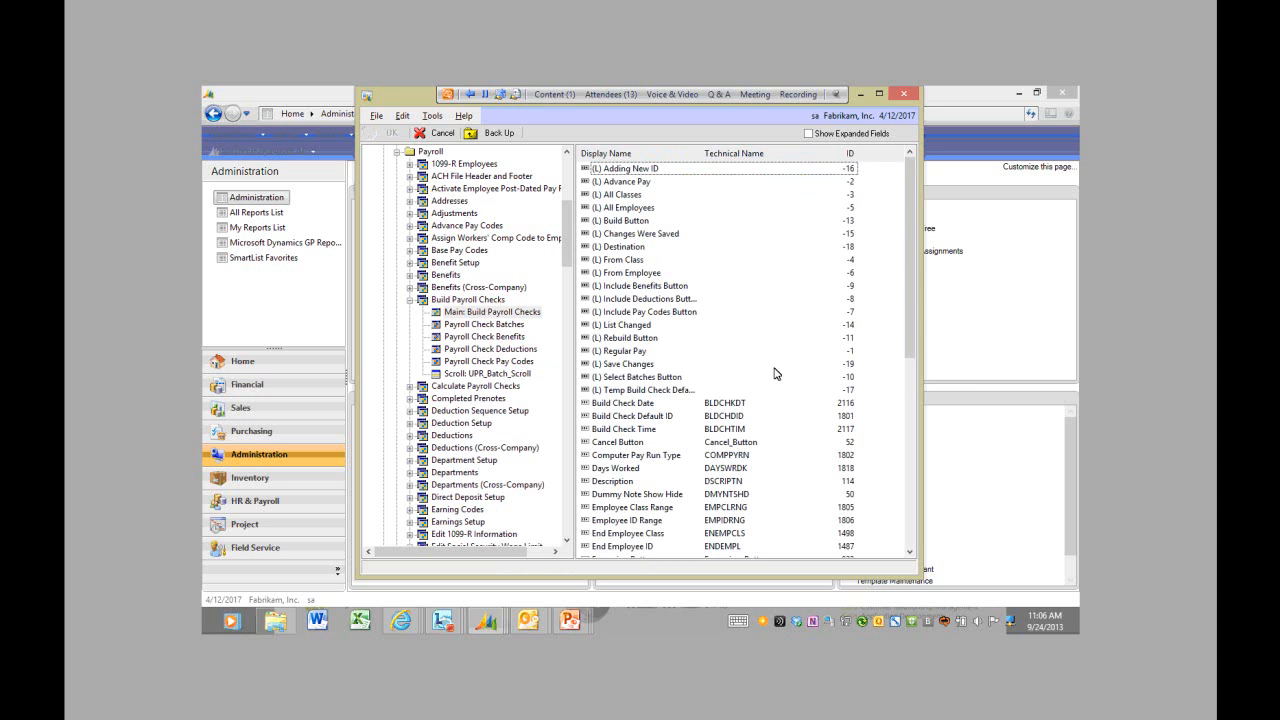
mouse_move(907, 331)
mouse_down()
mouse_move(905, 437)
mouse_move(895, 322)
mouse_up()
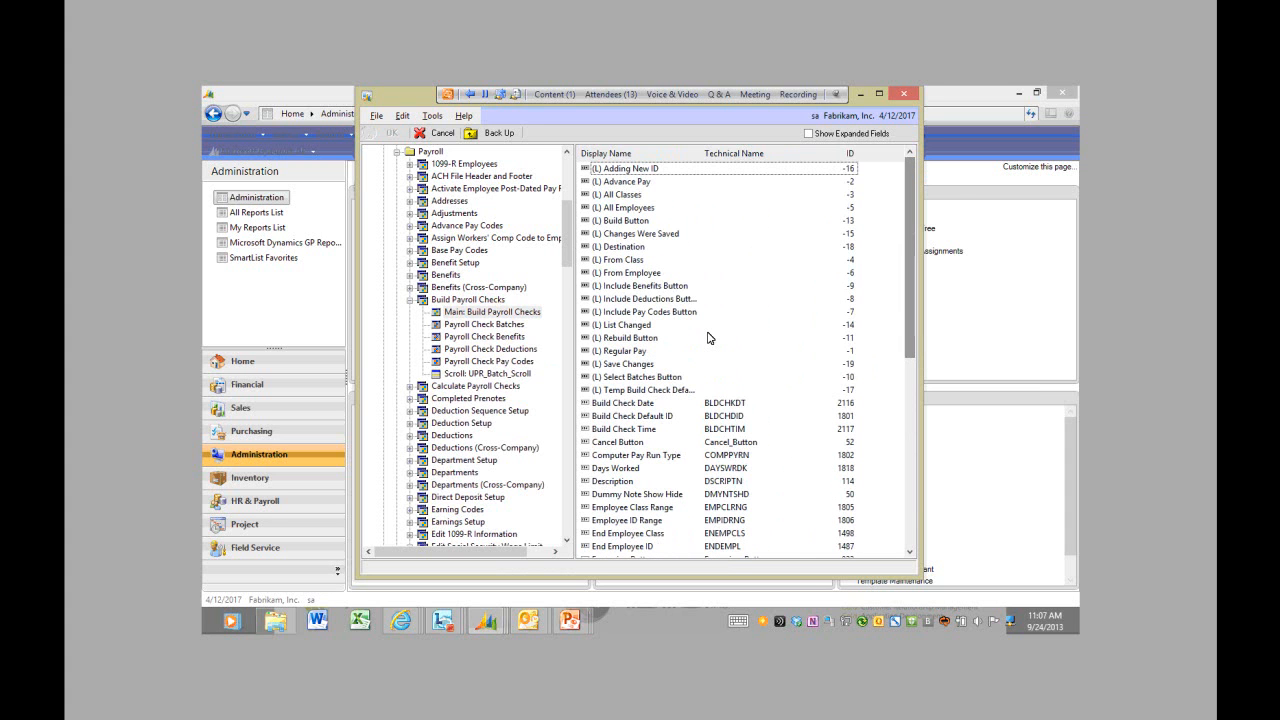
click(497, 133)
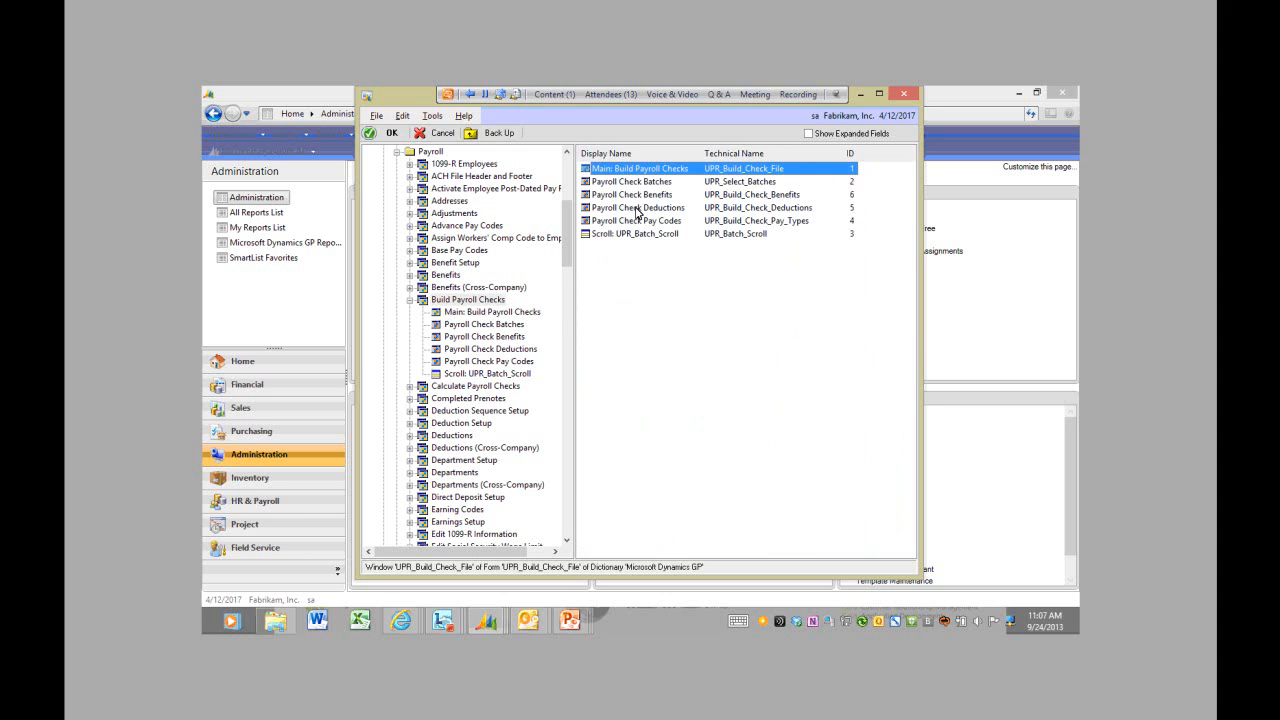
click(393, 133)
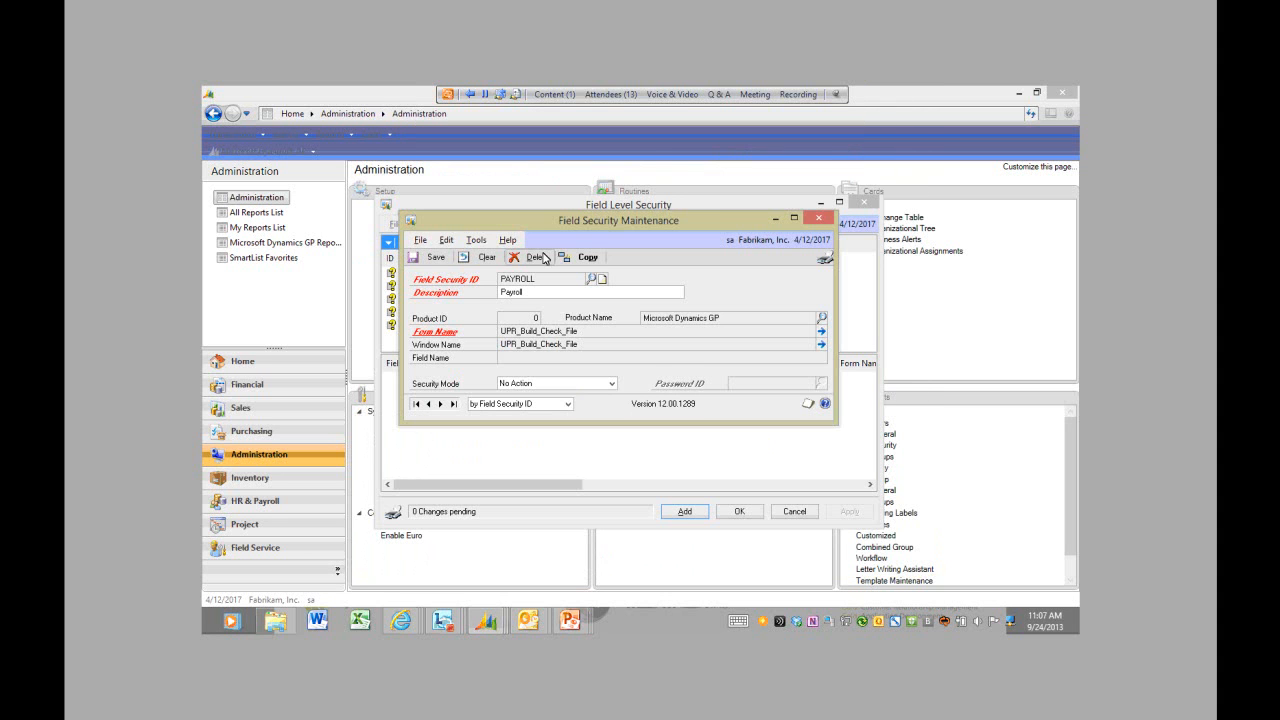
Step: Set Security Mode to Password Window with Password ID PAYROLL
click(611, 384)
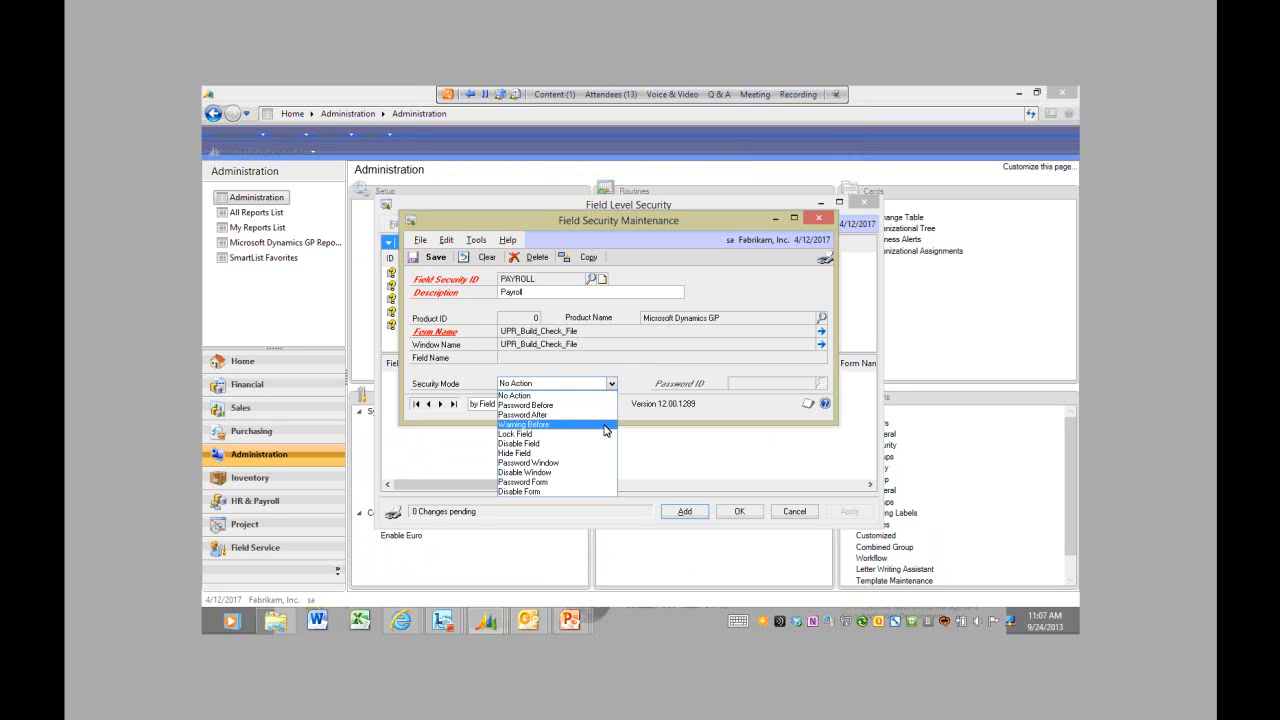
click(585, 463)
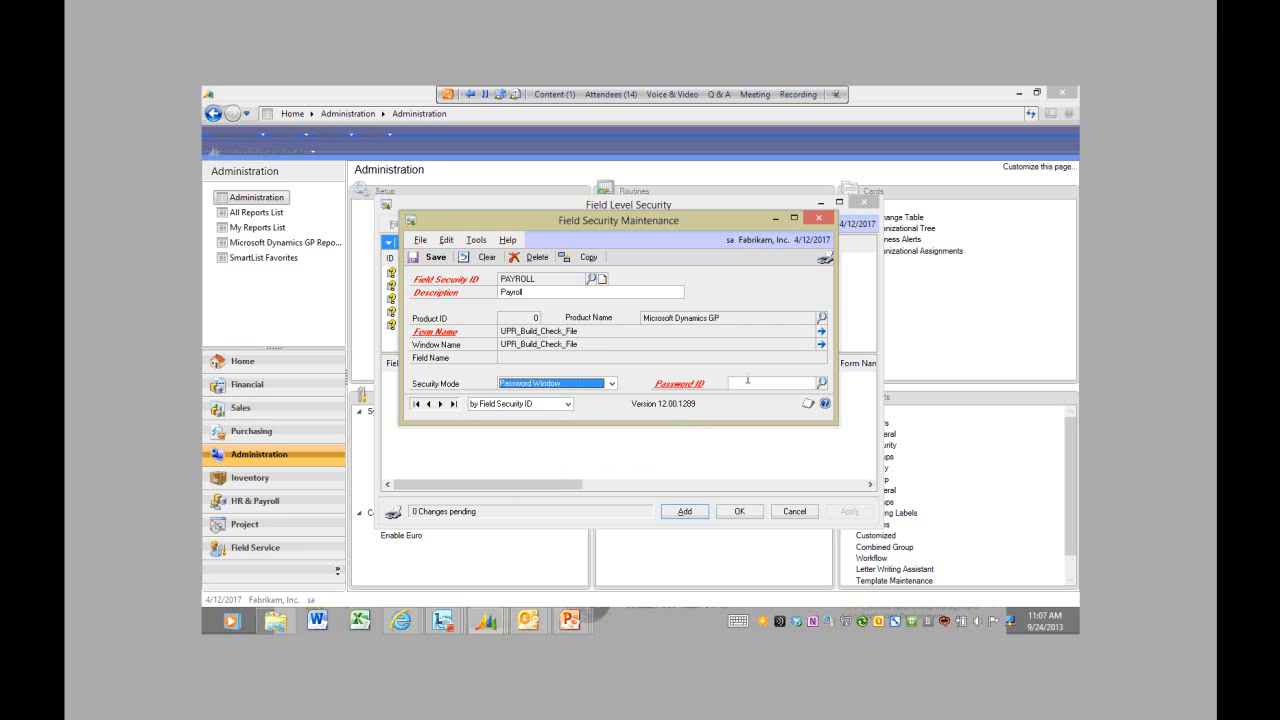
click(748, 382)
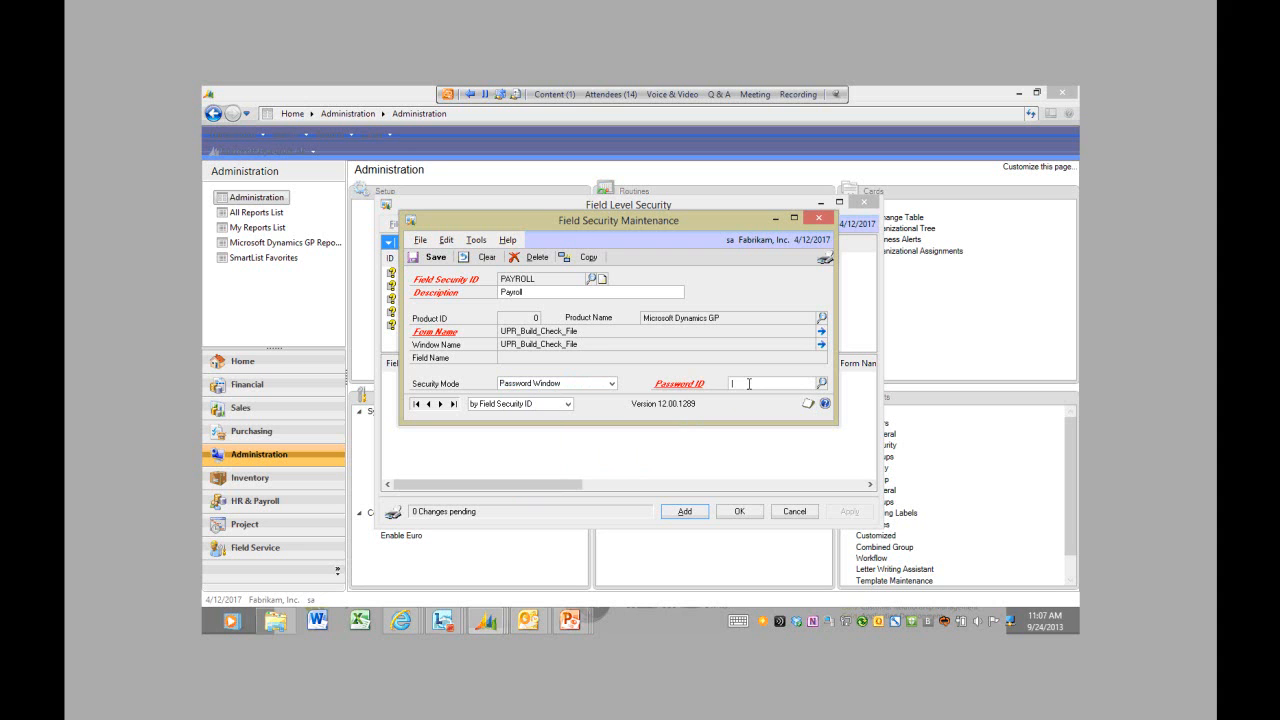
text(PAYROLL)
key(Tab)
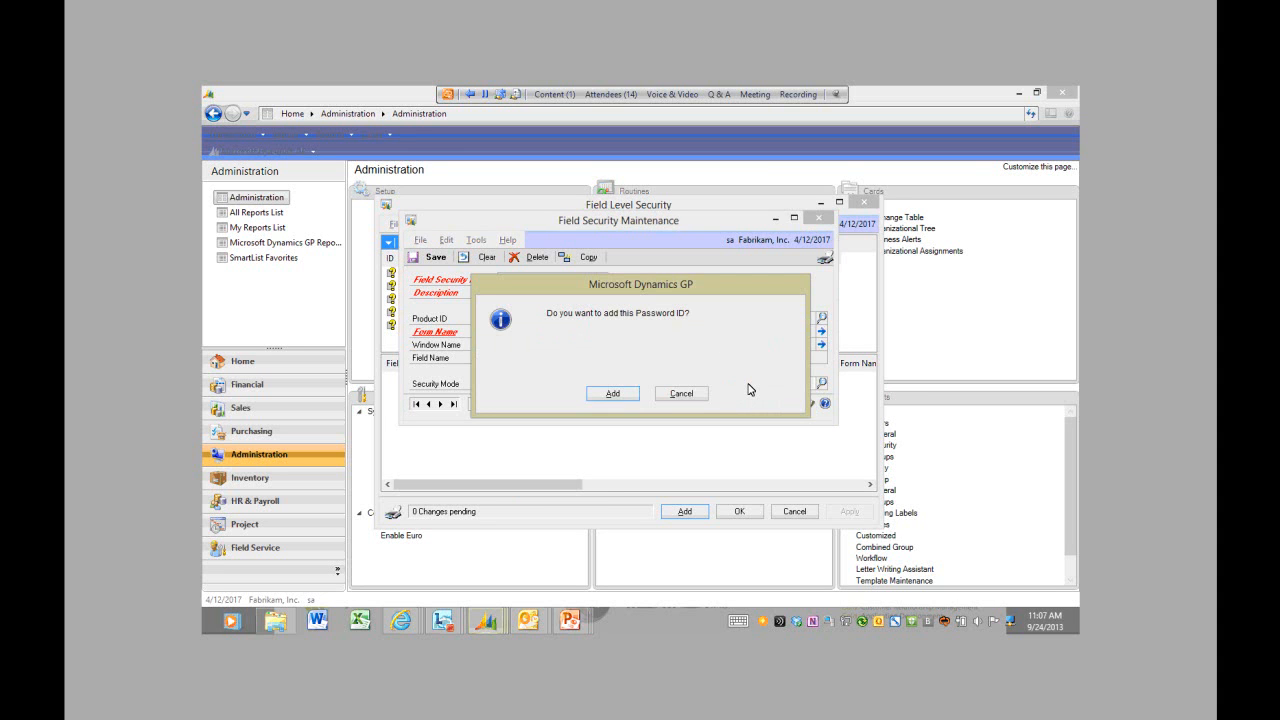
Step: Create the PAYROLL password ID described 'Payroll PW' and save it with the field security record
click(630, 395)
text(Payroll PW******)
click(585, 294)
click(494, 256)
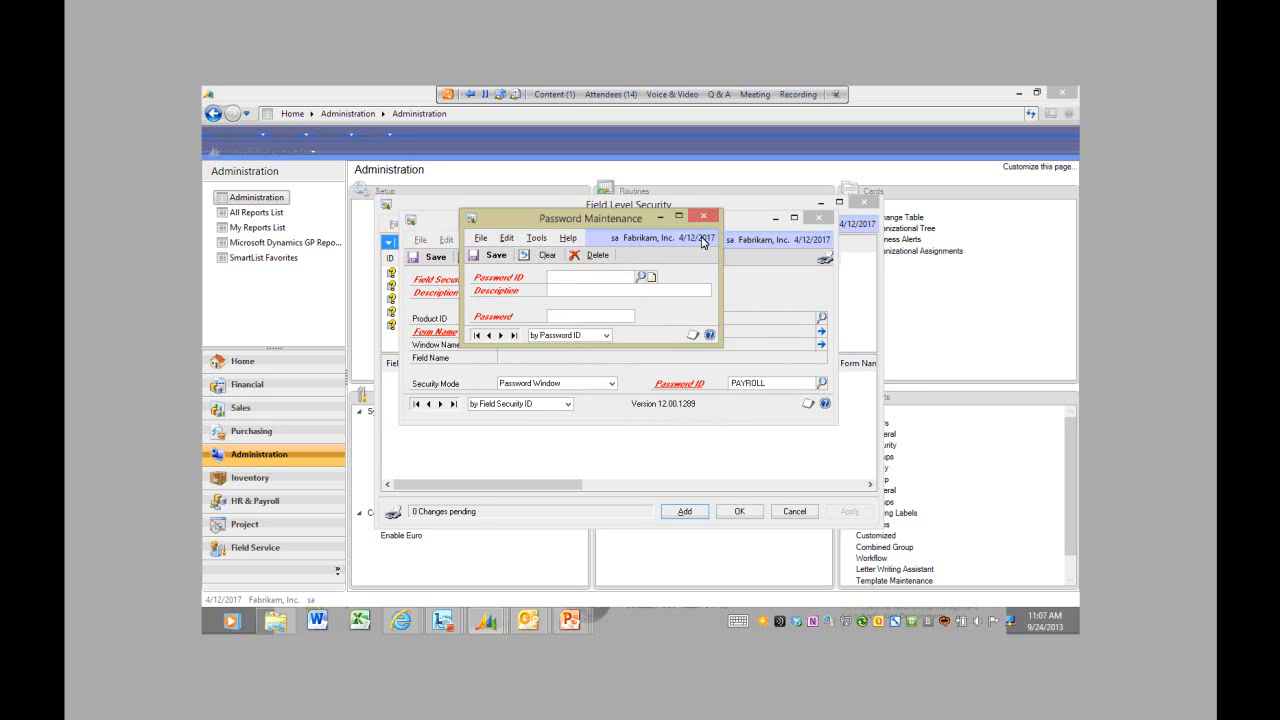
click(703, 215)
click(780, 383)
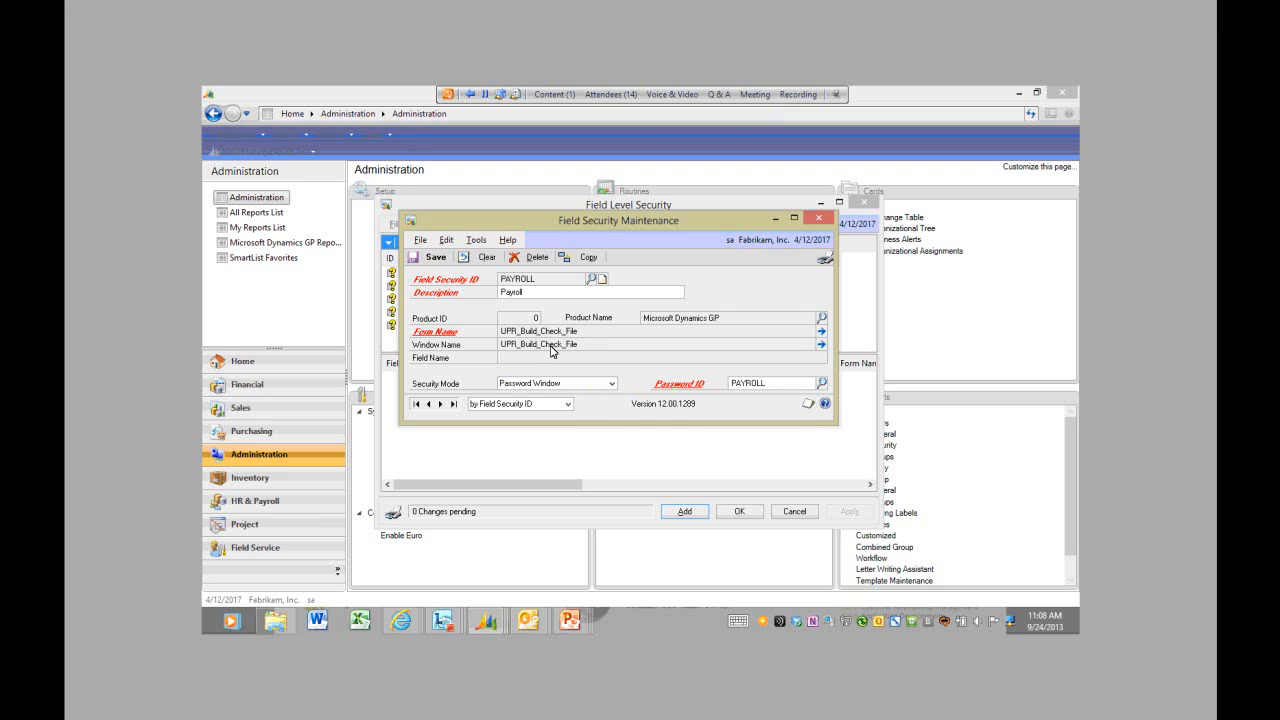
click(440, 262)
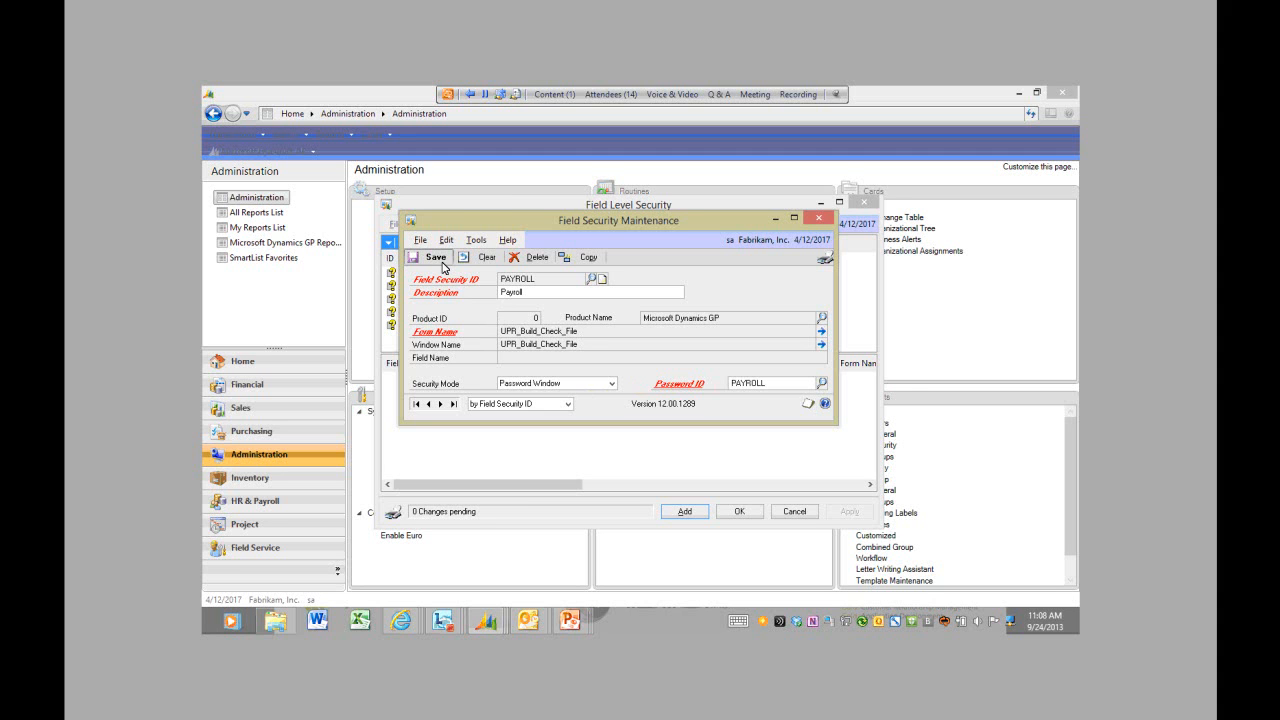
Step: Assign field security ID PAYROLL to user sa in Fabrikam, Inc. and apply the change
click(818, 218)
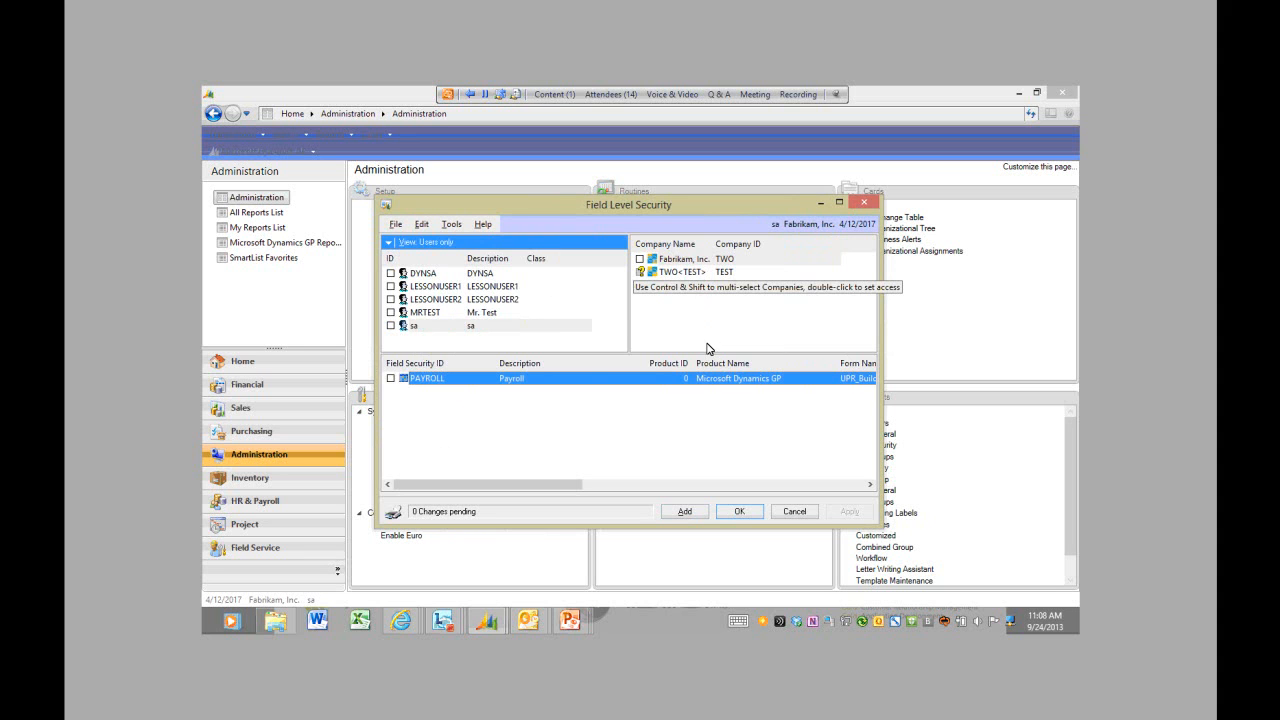
click(446, 330)
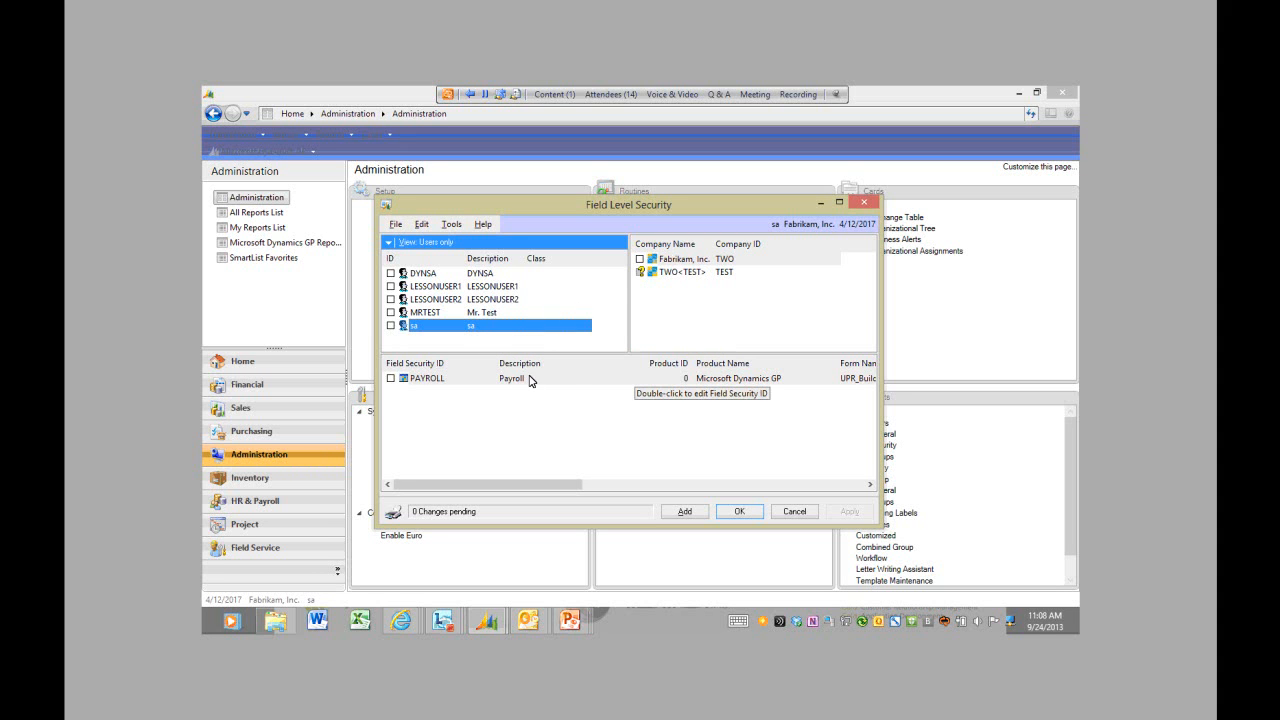
click(391, 326)
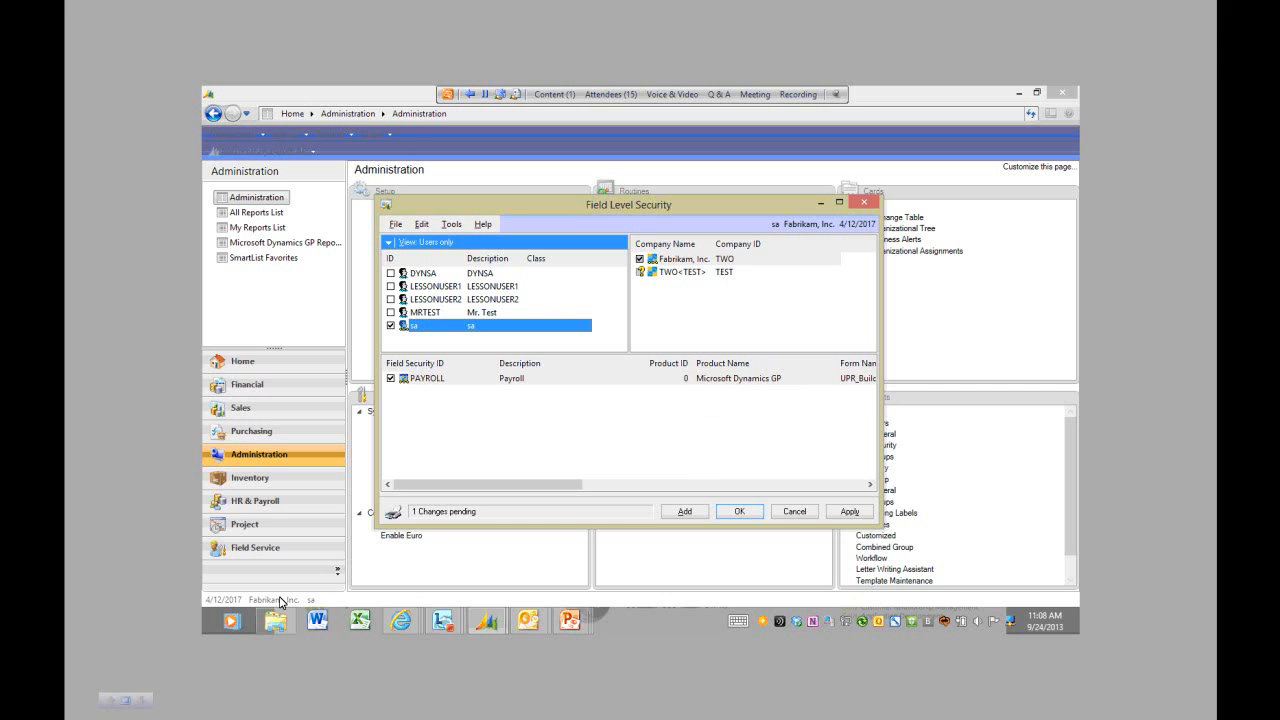
click(848, 512)
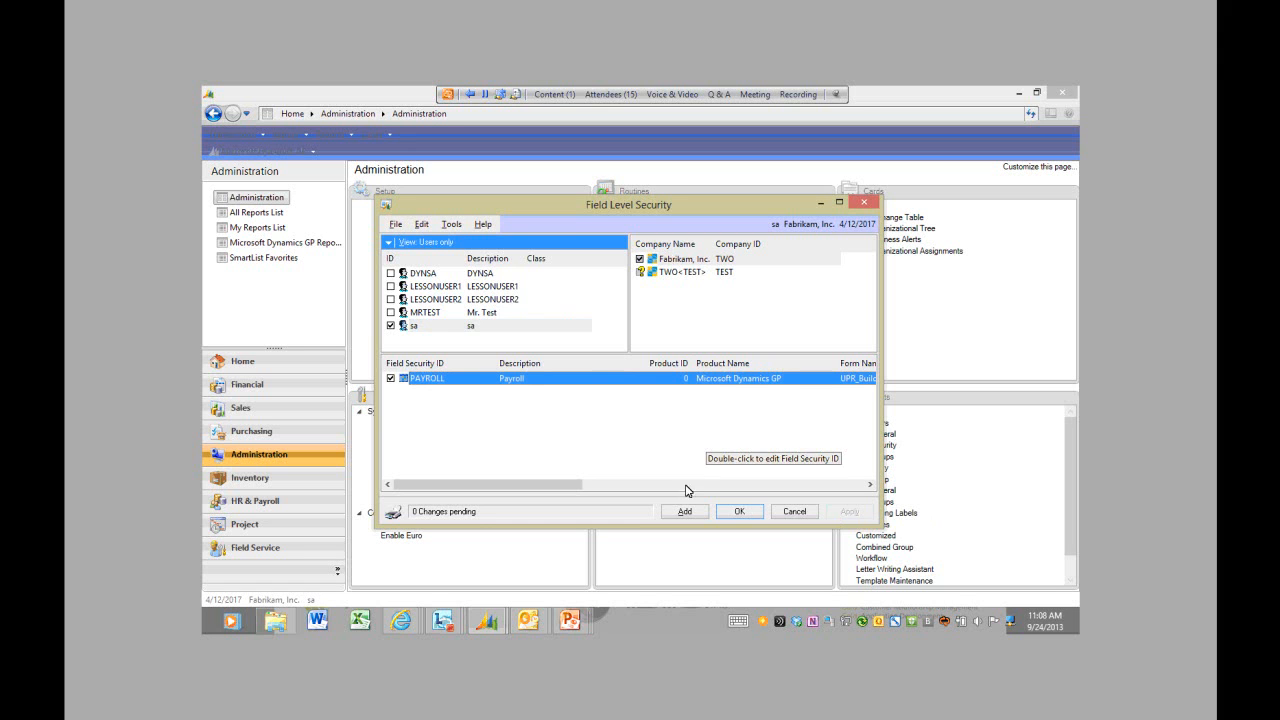
click(736, 512)
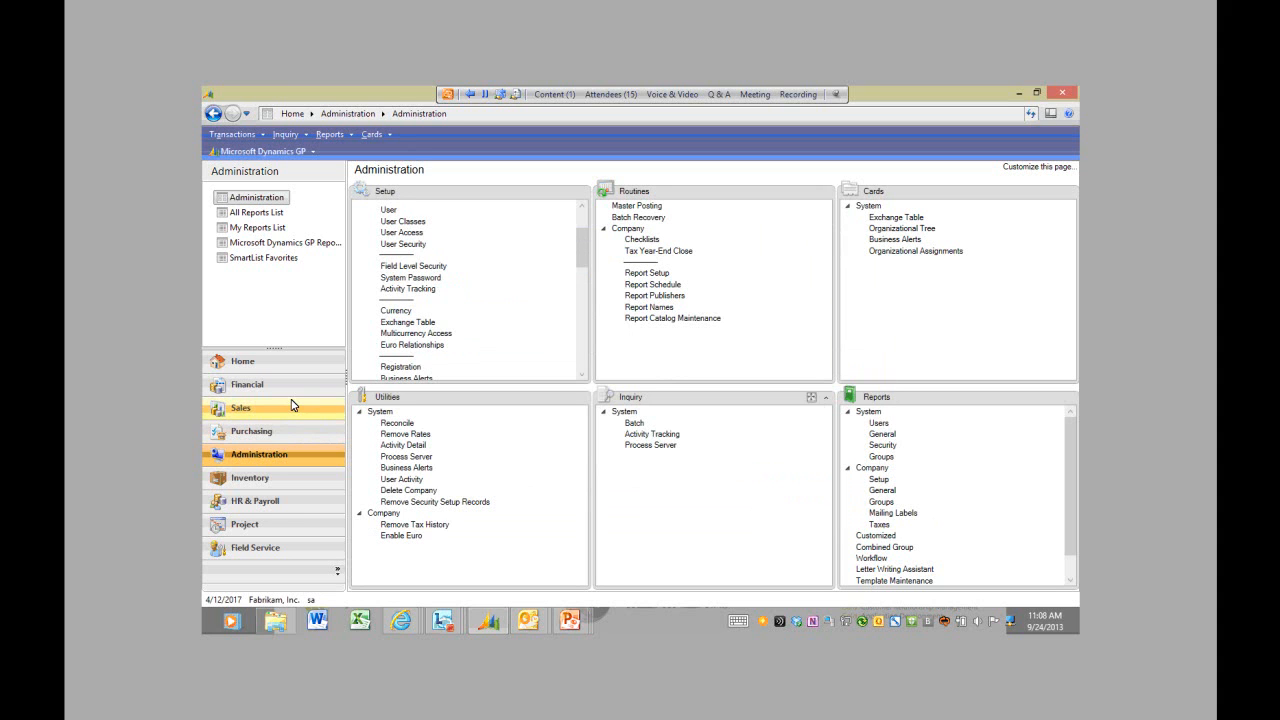
Step: Confirm HR & Payroll > Build Checks opens only after entering the Payroll PW password, then close it
click(315, 500)
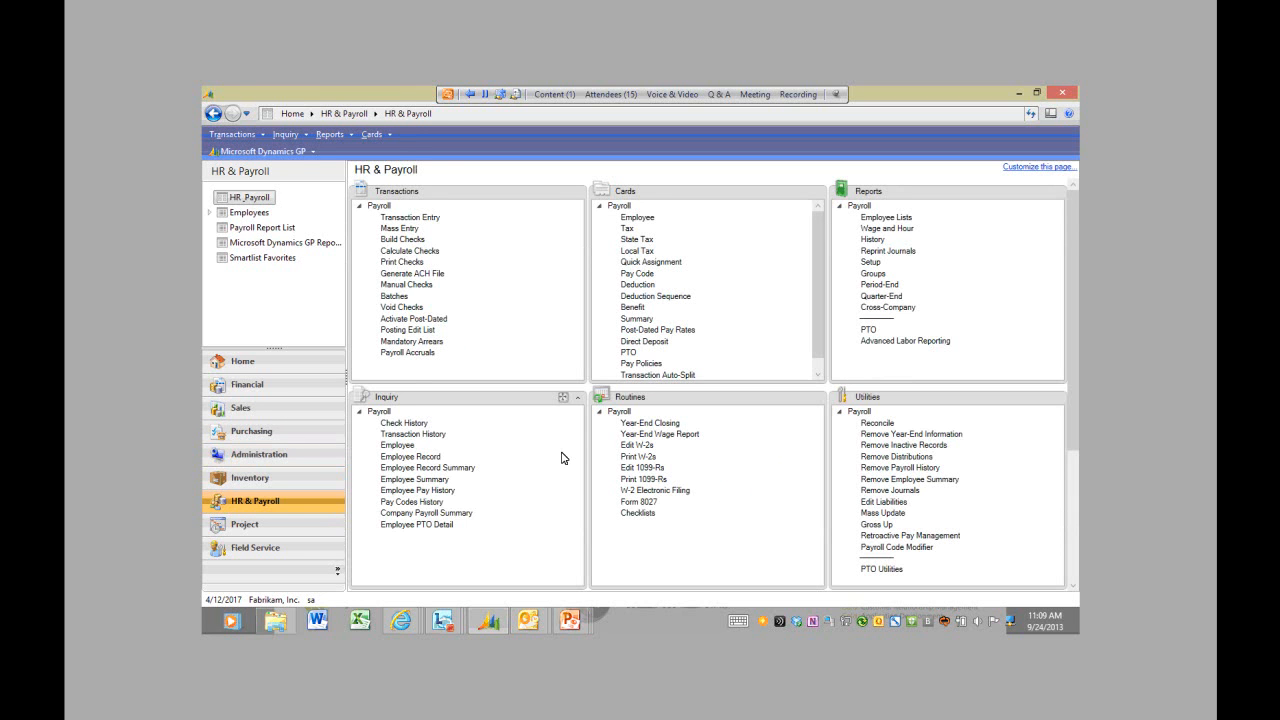
click(409, 241)
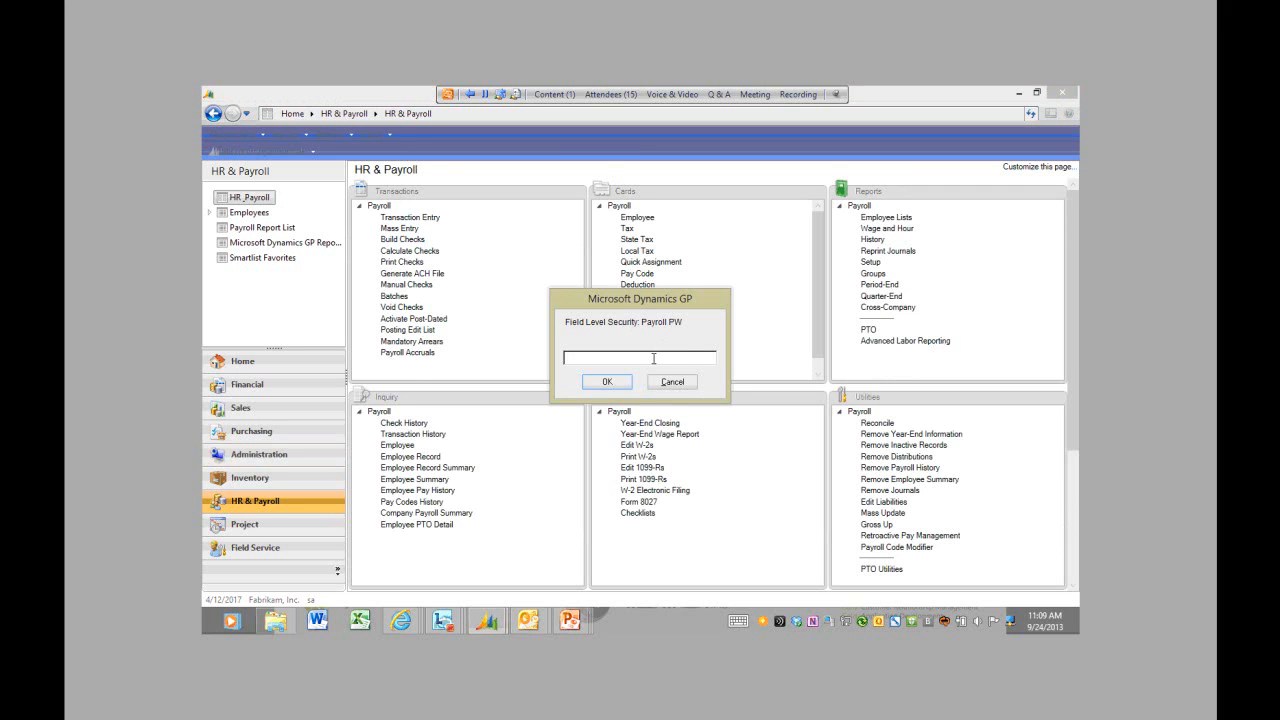
text(*****)
key(Return)
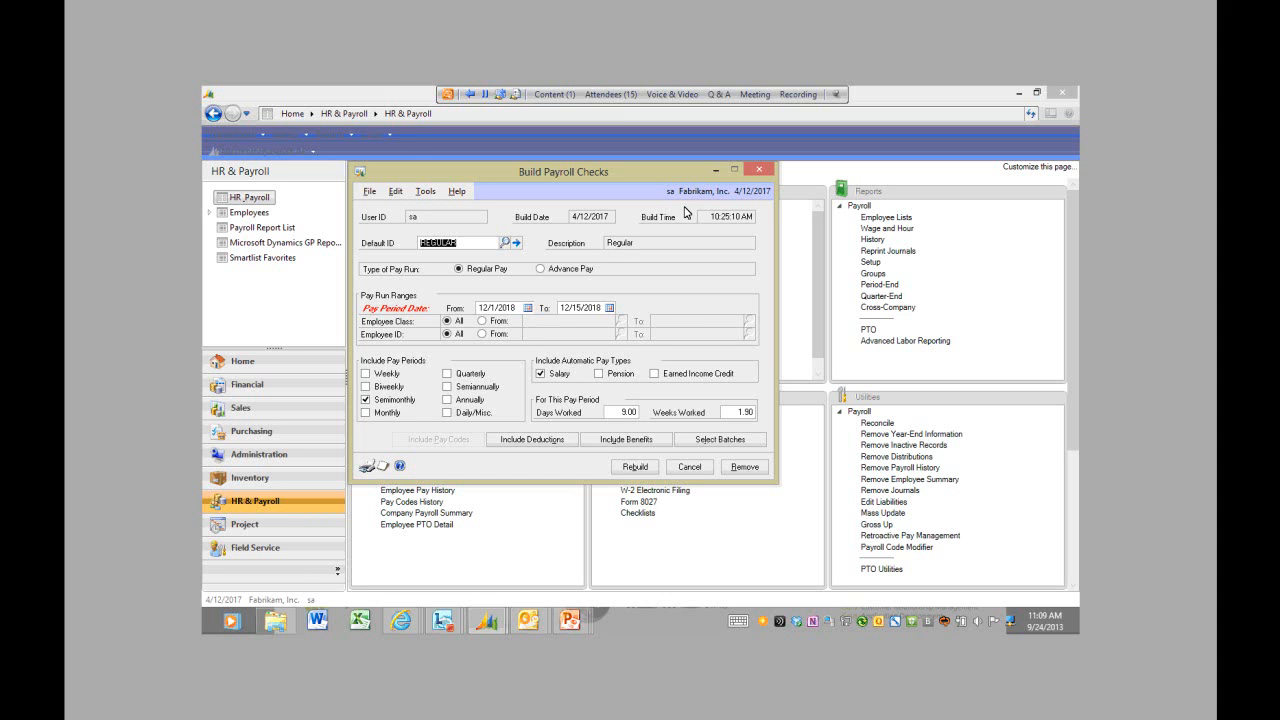
click(759, 170)
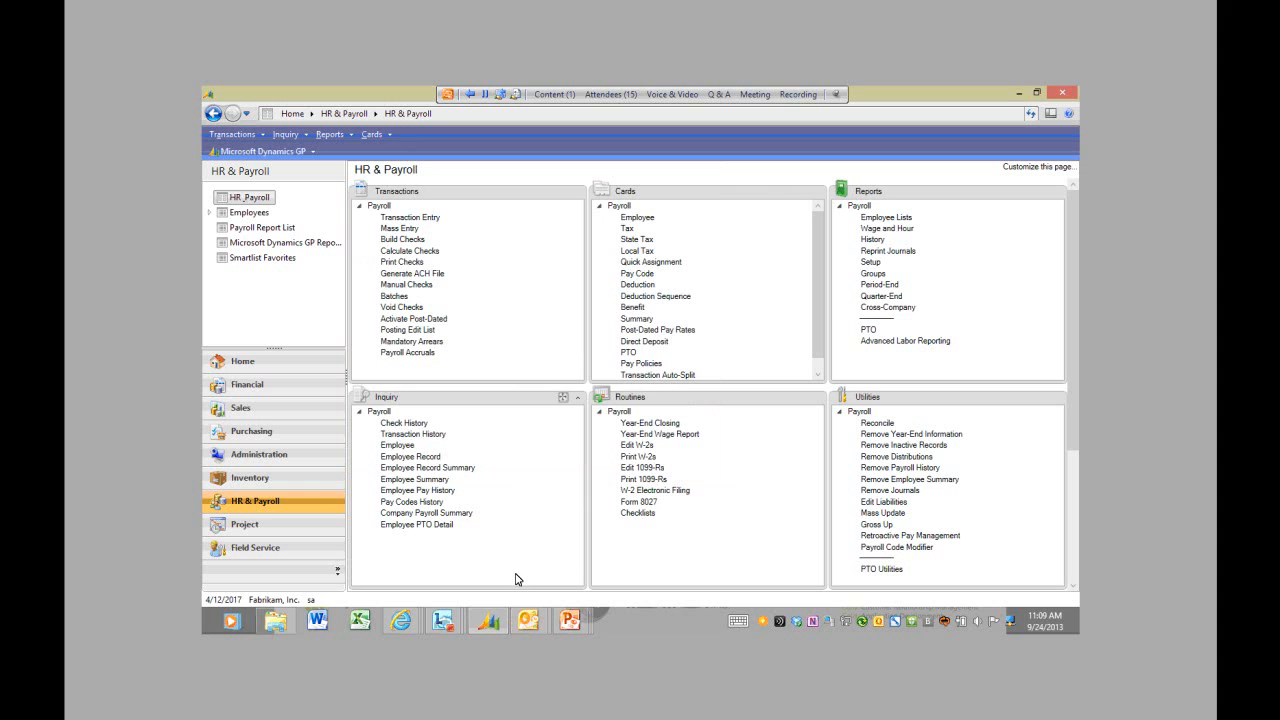
click(569, 621)
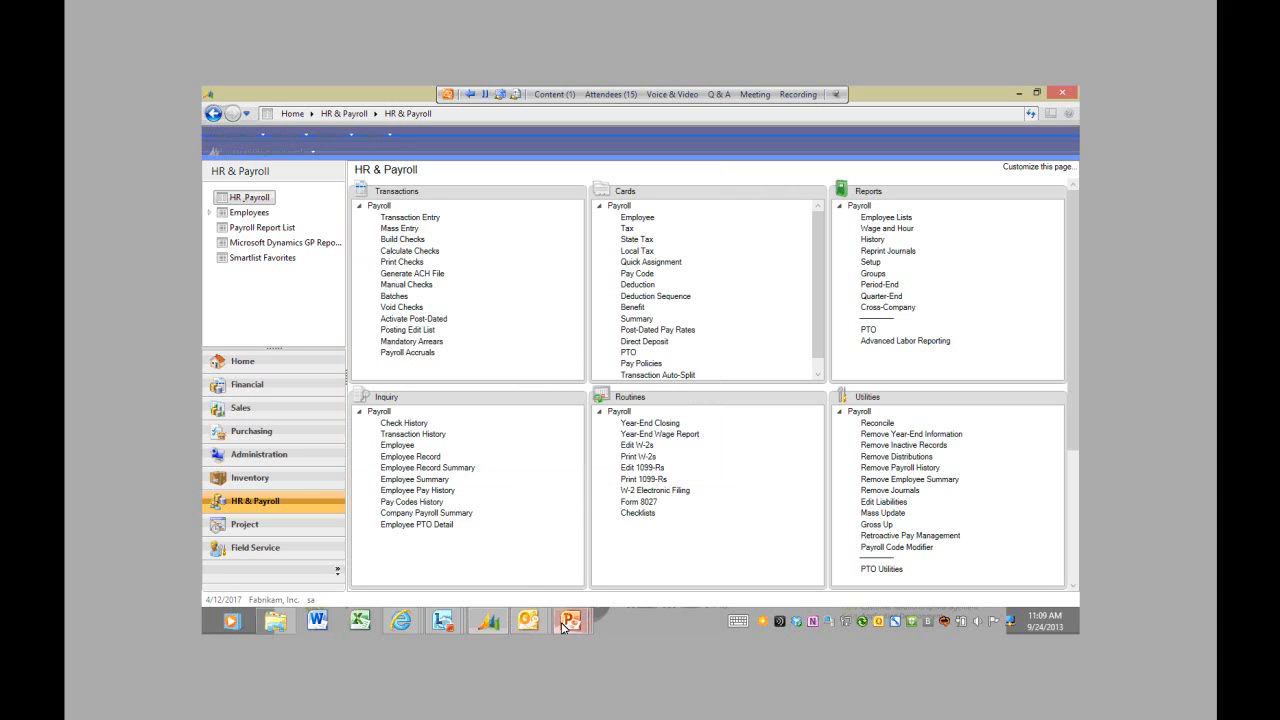
Step: Restart the PowerPoint slide show from the beginning to show the Demo slide
click(488, 570)
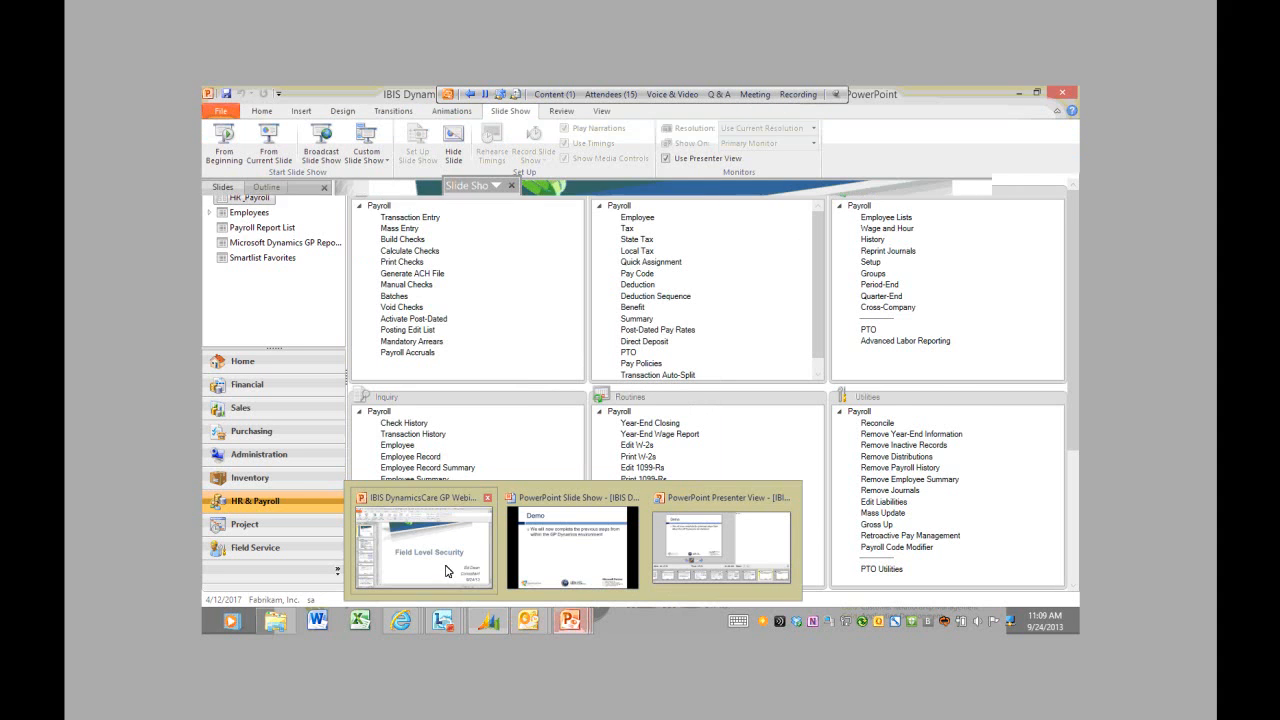
click(228, 163)
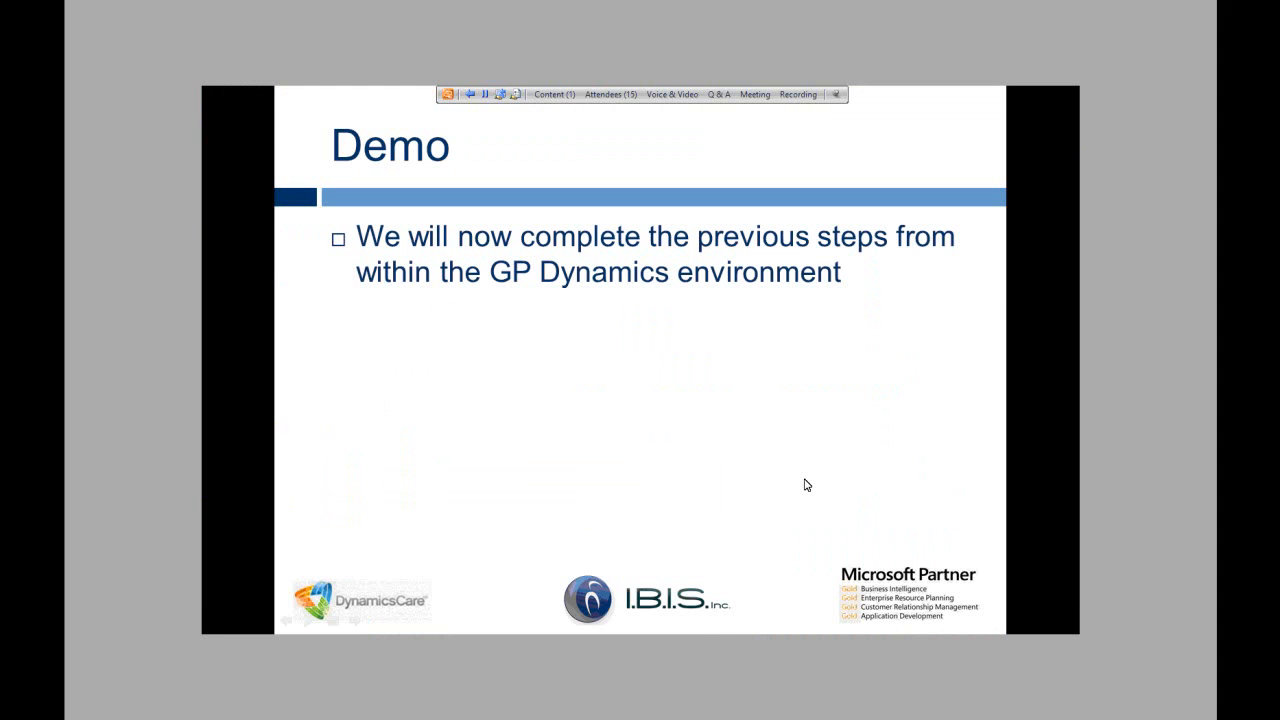